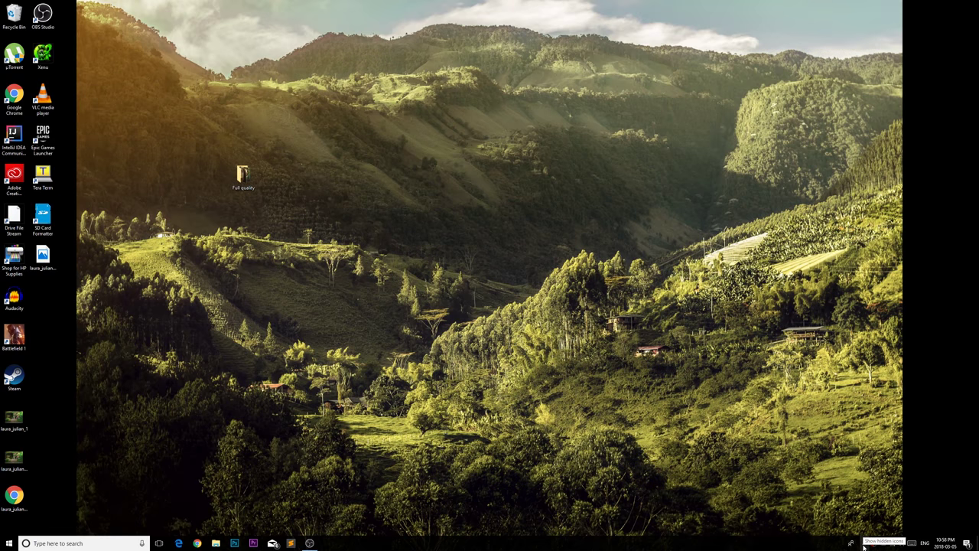
Reveal the hidden notification-area icons, then close that panel again.
{"action": "left_click", "coordinate": [864, 546]}
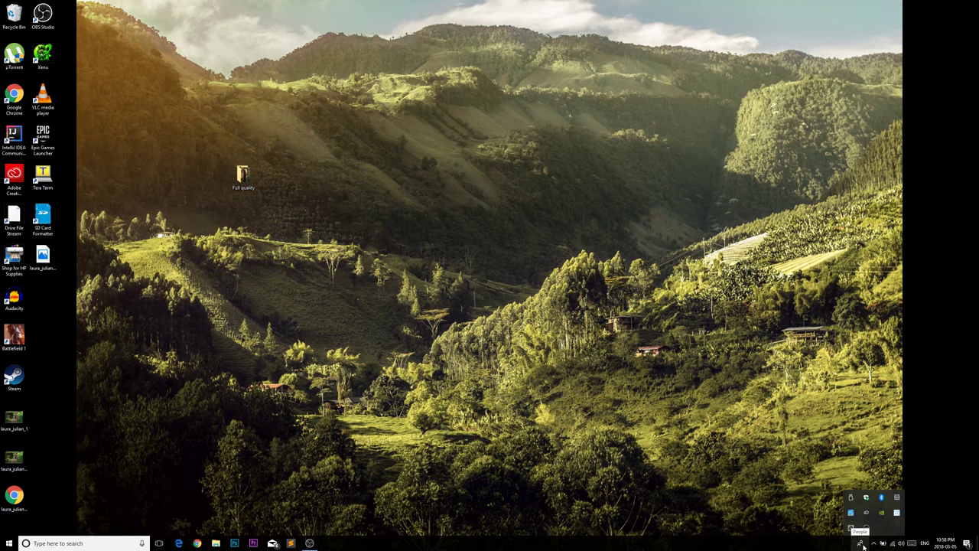
{"action": "left_click", "coordinate": [831, 509]}
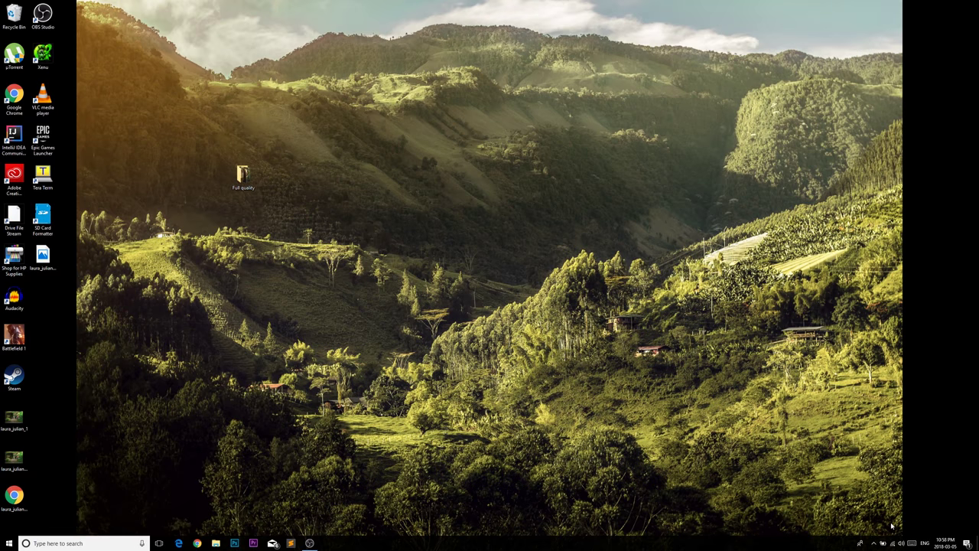
Open Playback devices from the volume icon's menu and drag the Sound window to screen centre.
{"action": "right_click", "coordinate": [902, 542]}
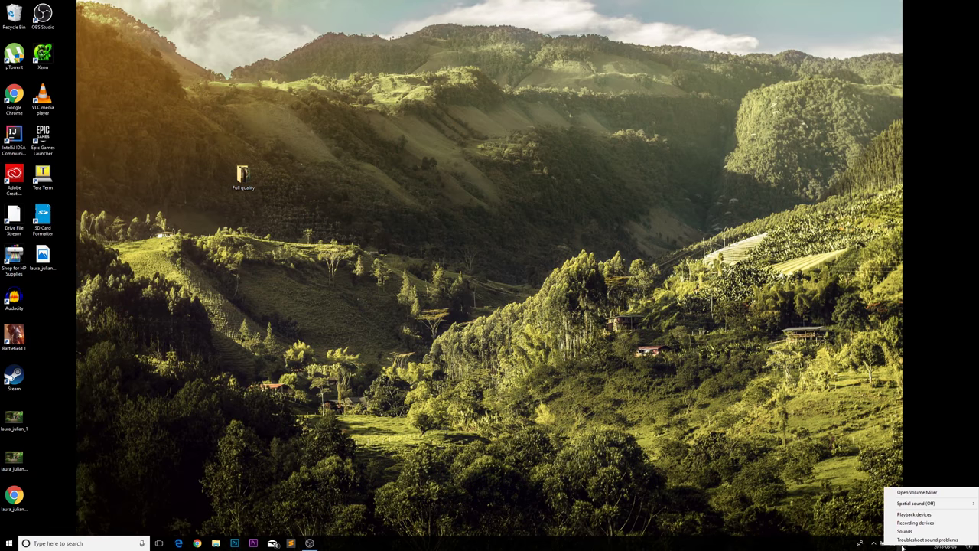
{"action": "left_click", "coordinate": [849, 512]}
{"action": "right_click", "coordinate": [901, 543]}
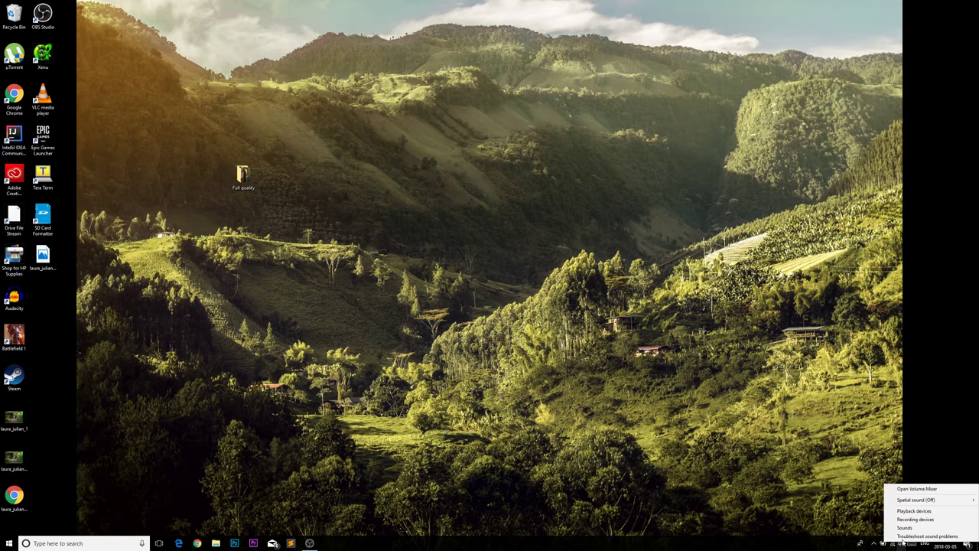
{"action": "left_click", "coordinate": [930, 511]}
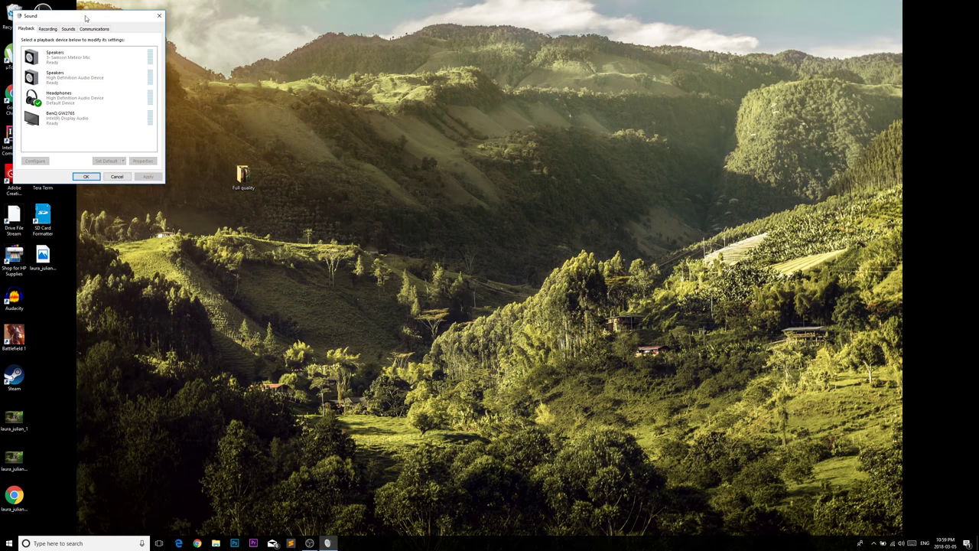
{"action": "left_click_drag", "start_coordinate": [89, 15], "coordinate": [494, 302]}
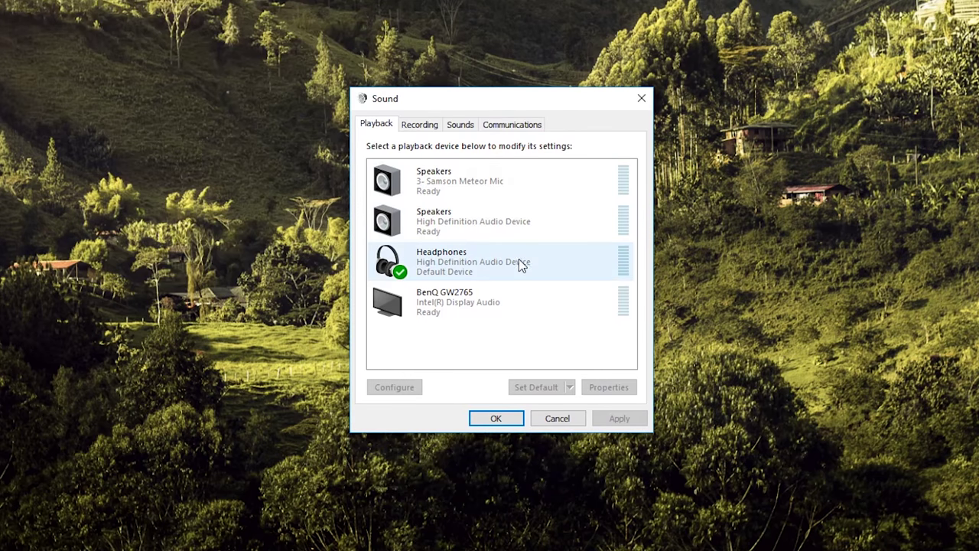
In Headphones Properties, tick Bass Boost on the Enhancements tab.
{"action": "right_click", "coordinate": [474, 267]}
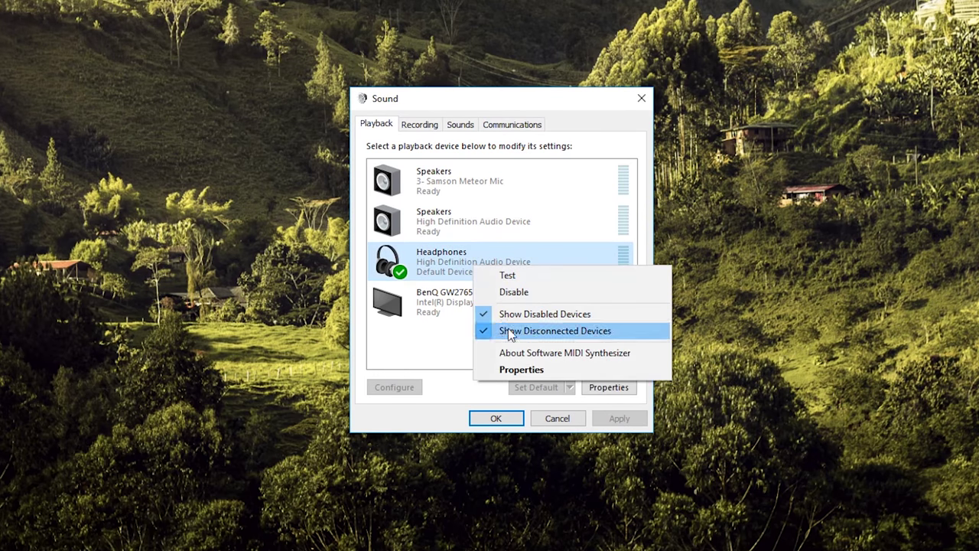
{"action": "left_click", "coordinate": [536, 371]}
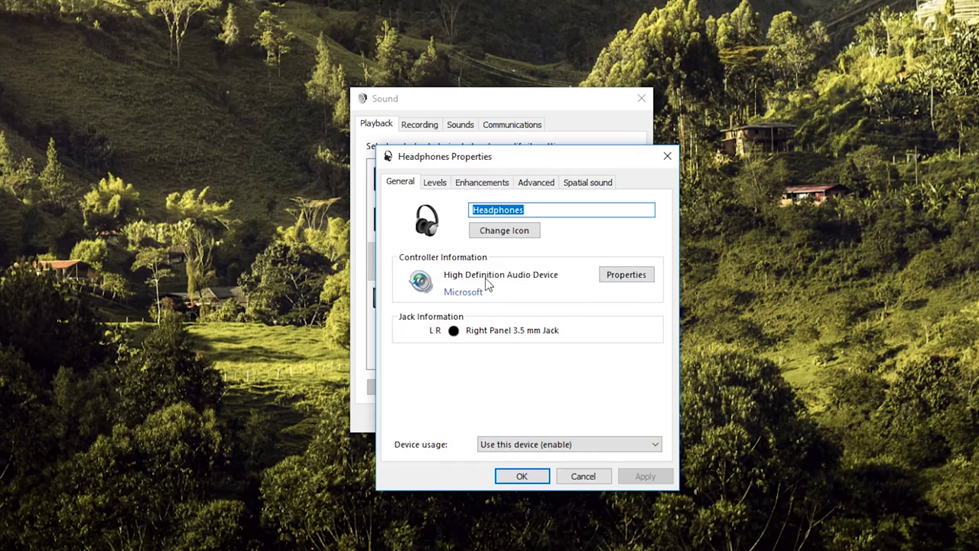
{"action": "left_click", "coordinate": [480, 187]}
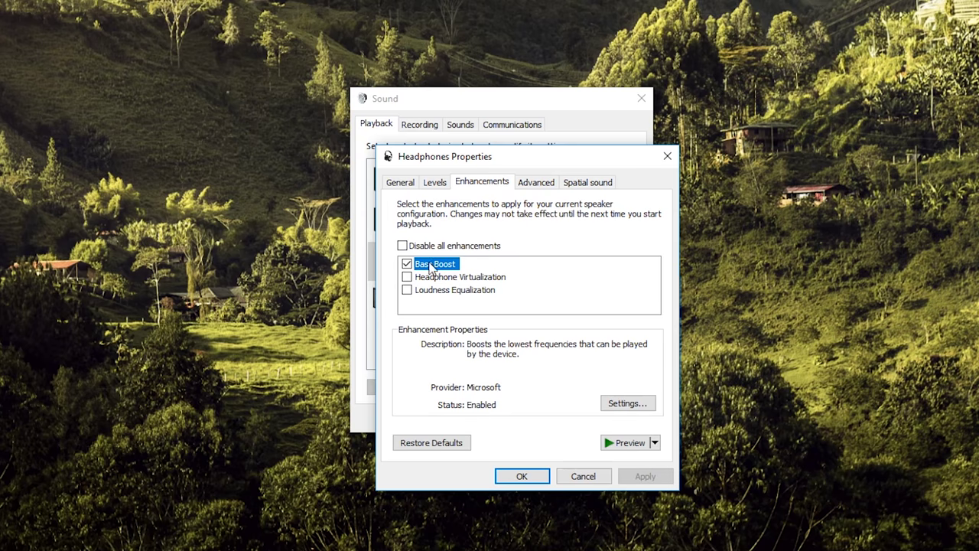
{"action": "left_click", "coordinate": [406, 265]}
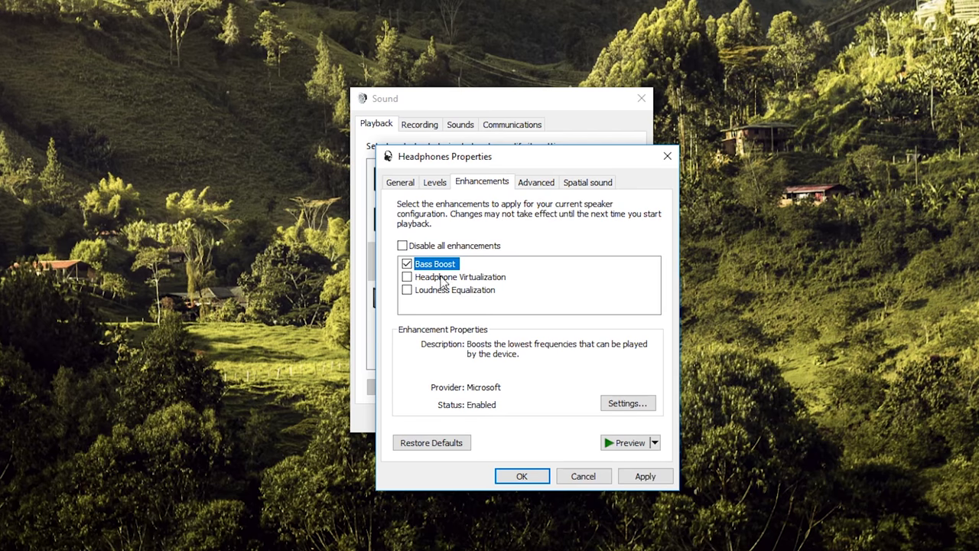
Open the Bass Boost settings and browse the boost level list.
{"action": "left_click", "coordinate": [627, 403]}
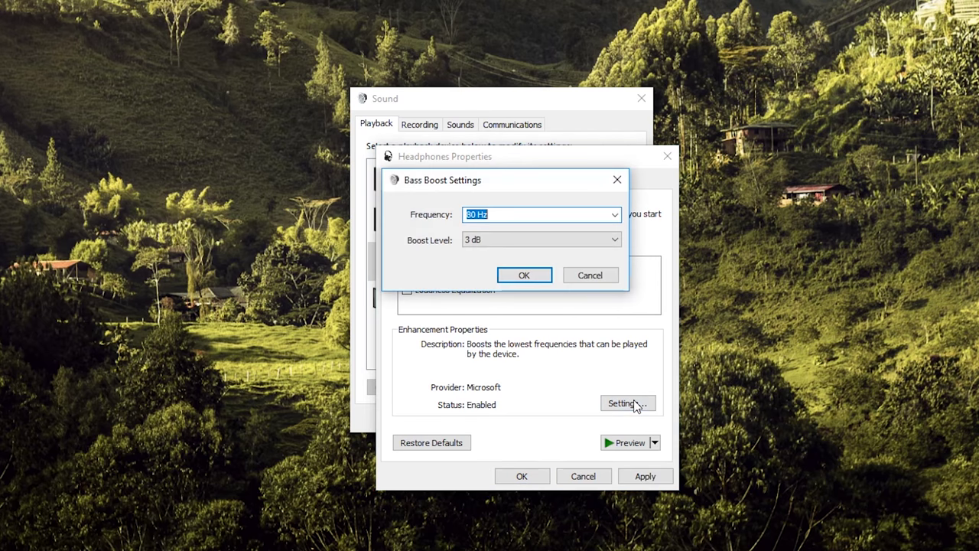
{"action": "left_click", "coordinate": [497, 239]}
{"action": "left_click", "coordinate": [497, 239]}
{"action": "left_click", "coordinate": [497, 239]}
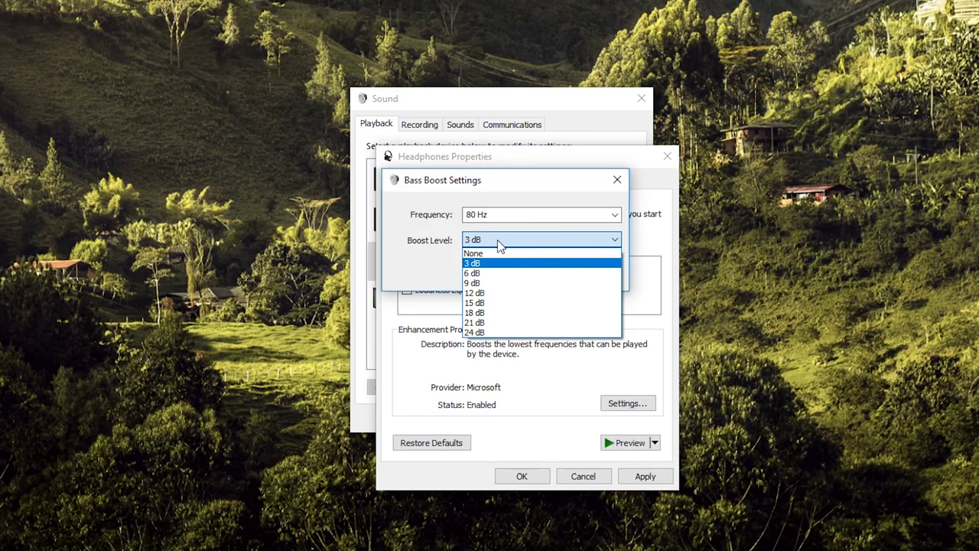
{"action": "left_click", "coordinate": [497, 240]}
{"action": "left_click", "coordinate": [498, 239]}
{"action": "left_click", "coordinate": [499, 244]}
{"action": "left_click", "coordinate": [499, 243]}
Keep the 3 dB boost level, confirm, apply, and close Headphones Properties.
{"action": "left_click", "coordinate": [572, 382]}
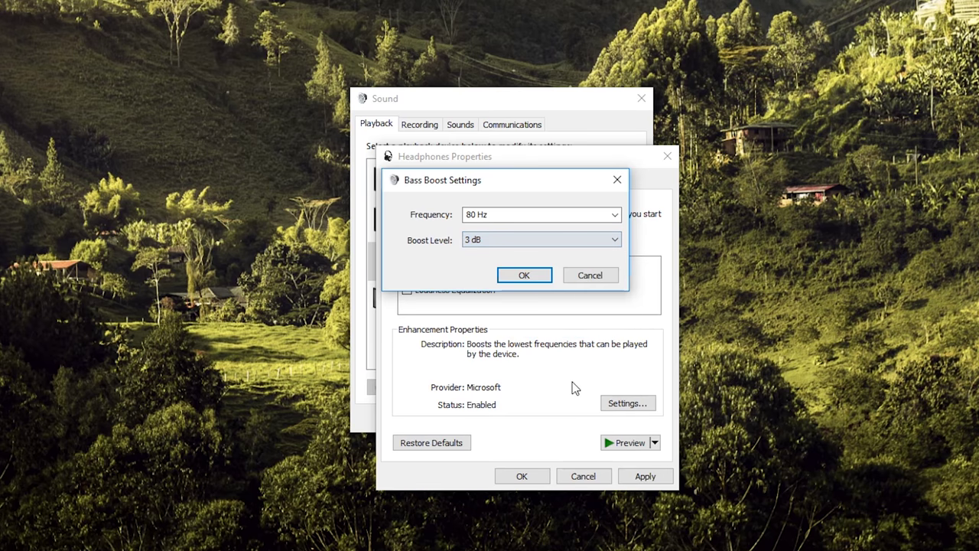
{"action": "left_click", "coordinate": [541, 279]}
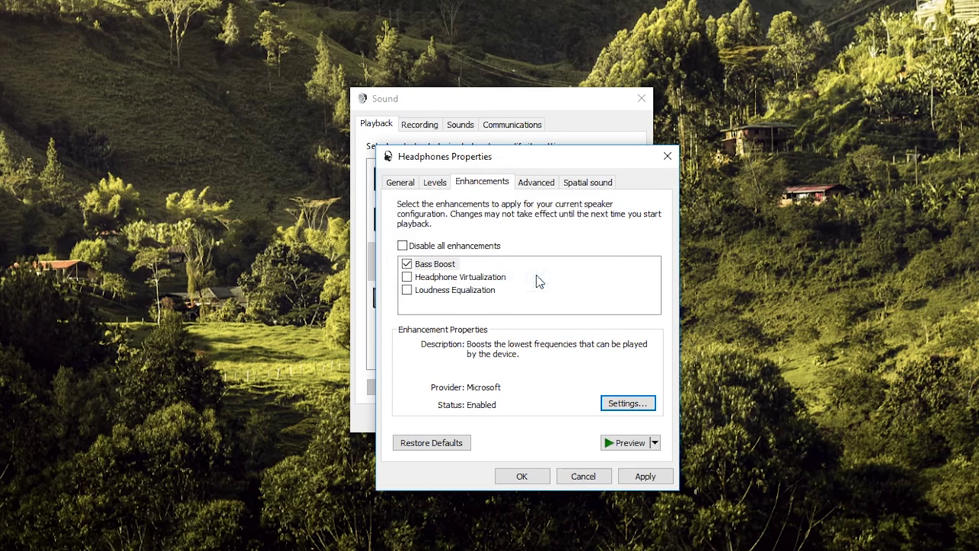
{"action": "left_click", "coordinate": [643, 475]}
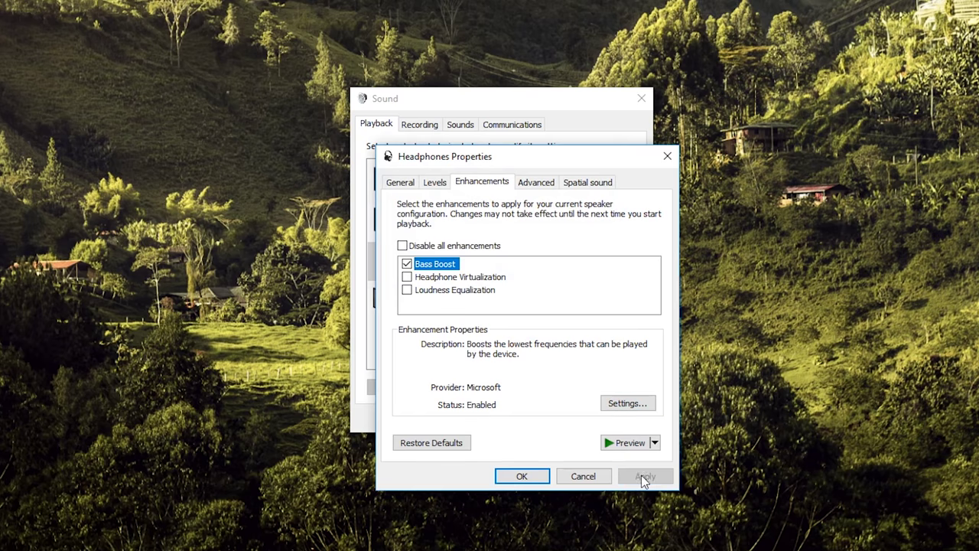
{"action": "left_click", "coordinate": [521, 477]}
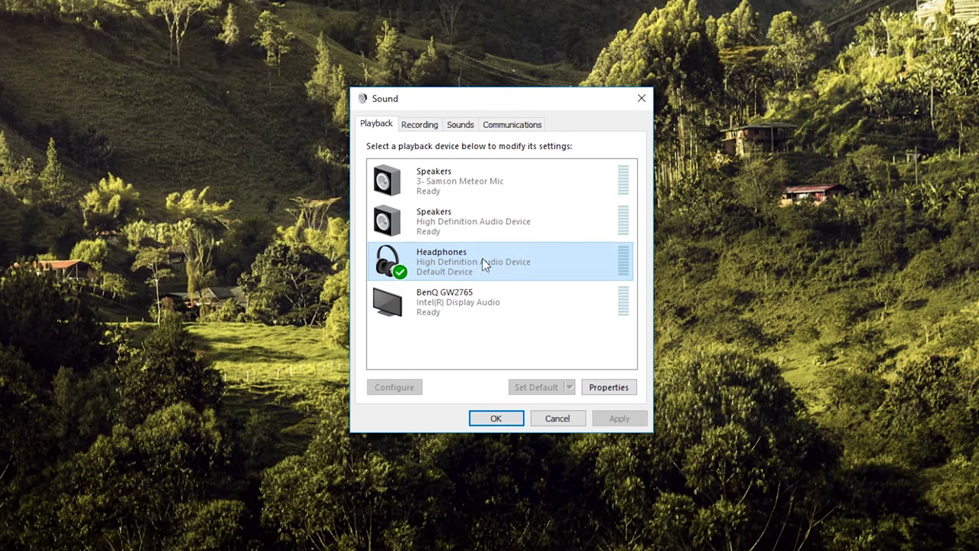
From Headphones Properties, open the High Definition Audio Device controller's Driver tab and start Update Driver.
{"action": "right_click", "coordinate": [433, 262]}
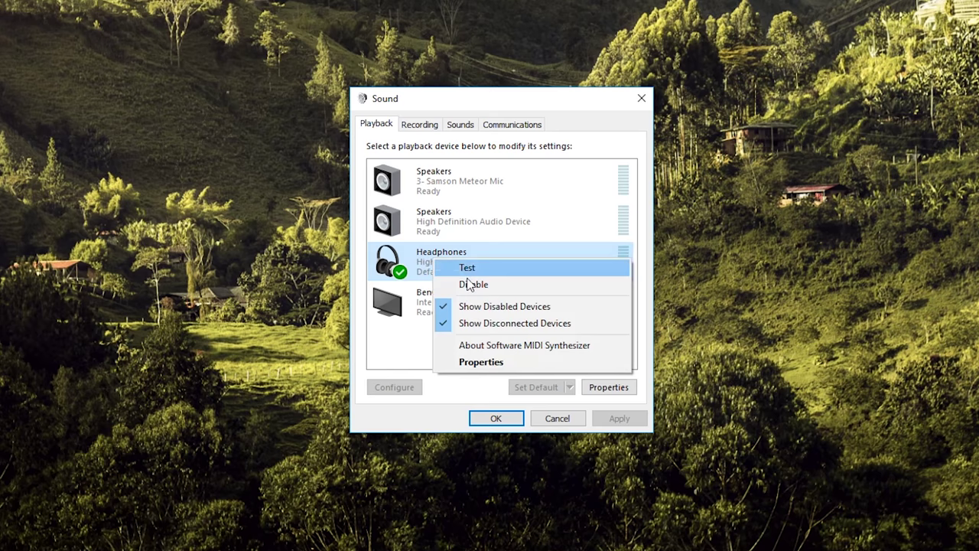
{"action": "left_click", "coordinate": [489, 362]}
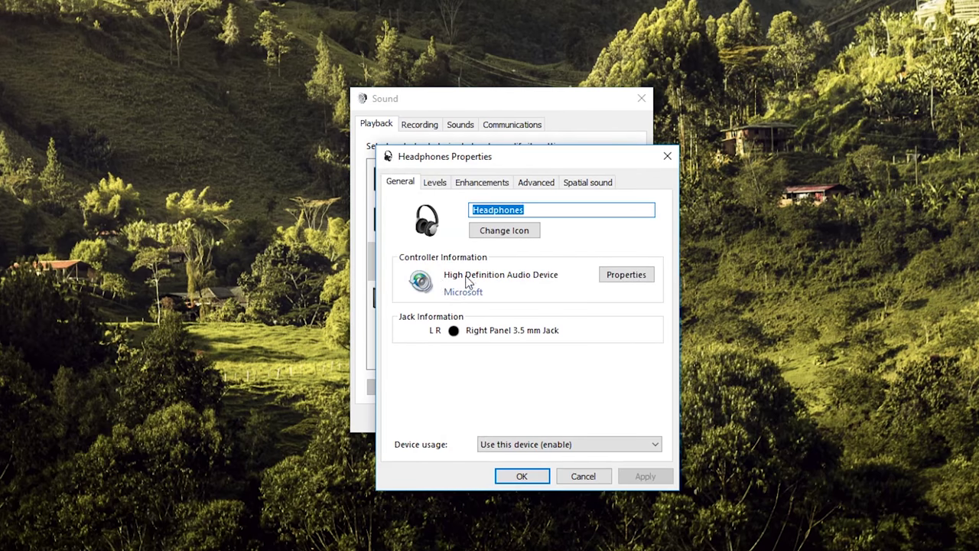
{"action": "left_click", "coordinate": [626, 276]}
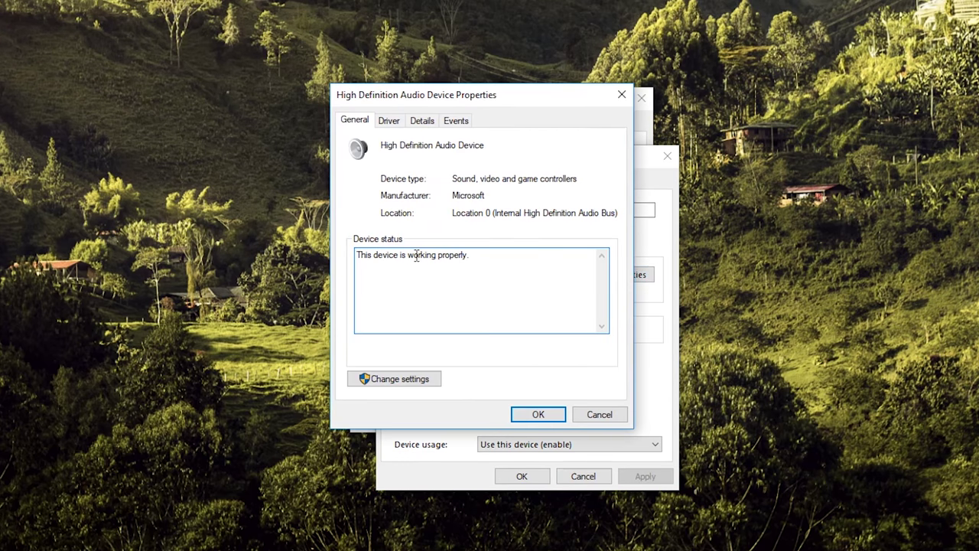
{"action": "left_click", "coordinate": [408, 381]}
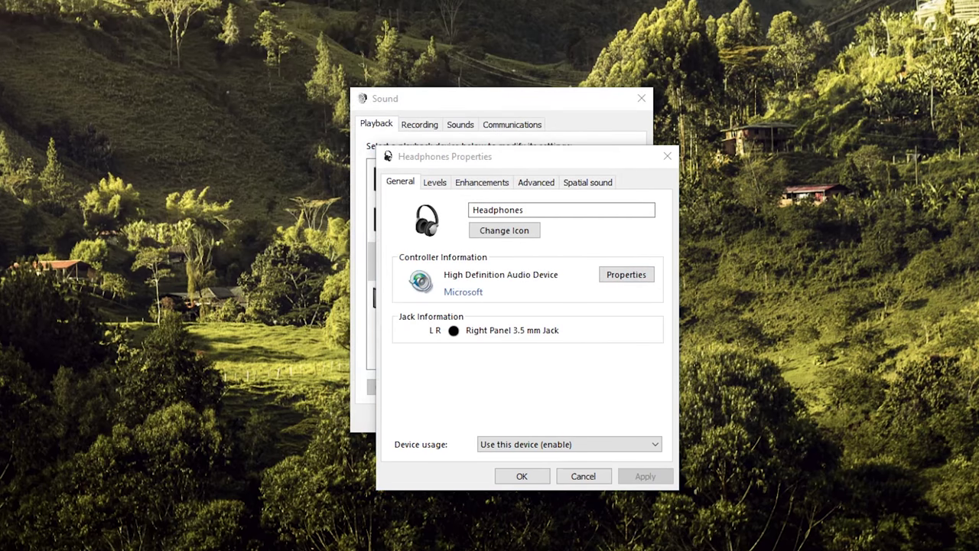
{"action": "left_click_drag", "start_coordinate": [592, 137], "coordinate": [531, 129]}
{"action": "left_click", "coordinate": [407, 155]}
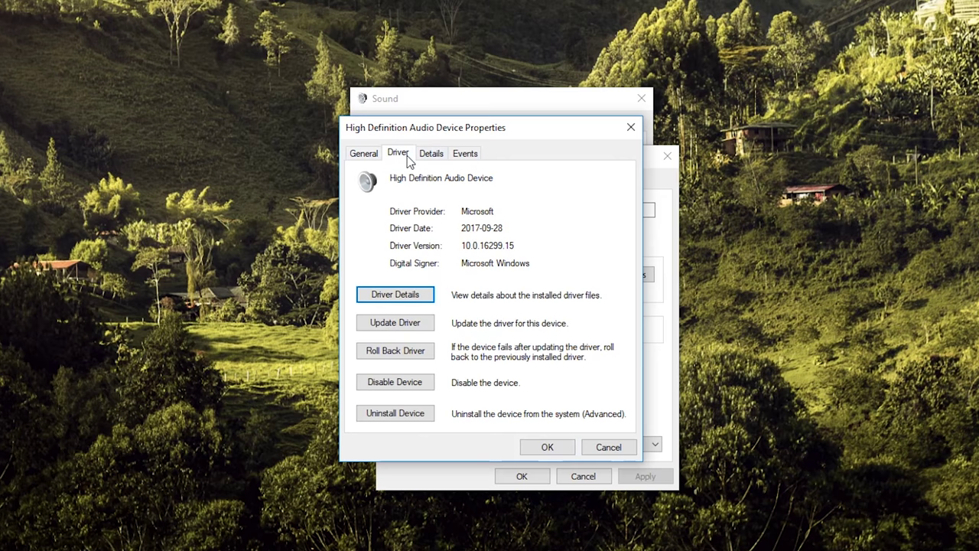
{"action": "left_click", "coordinate": [401, 322]}
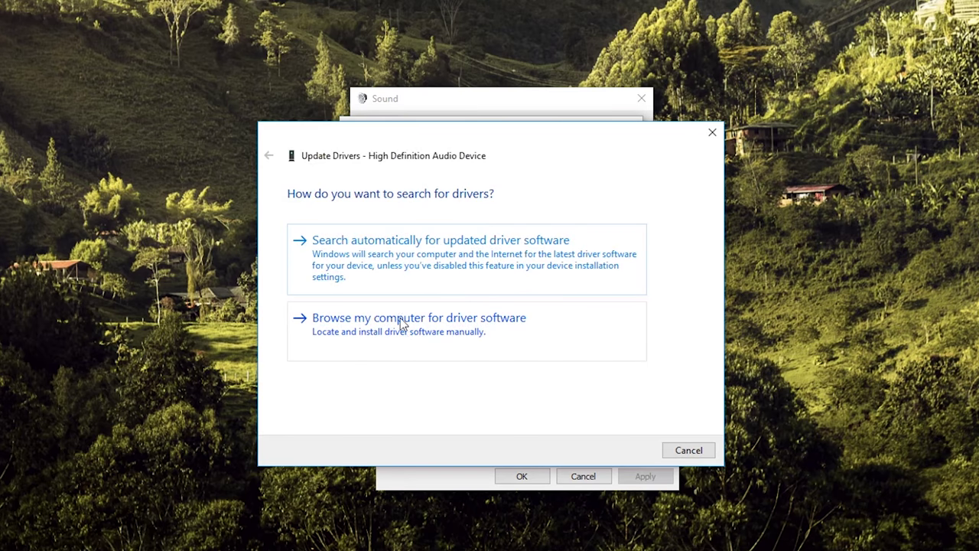
Pick the High Definition Audio Device driver manually, decline installing it, and cancel the update.
{"action": "left_click", "coordinate": [442, 329]}
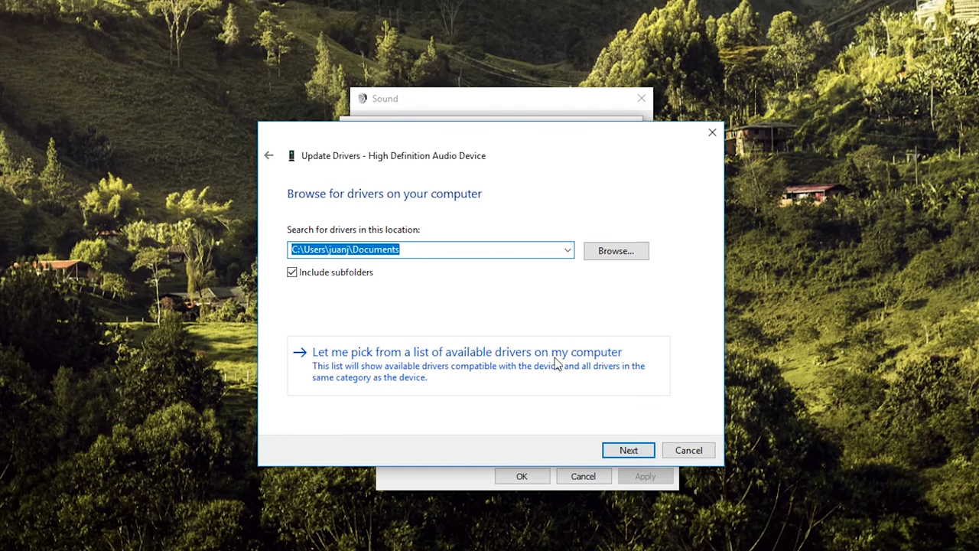
{"action": "left_click", "coordinate": [591, 365]}
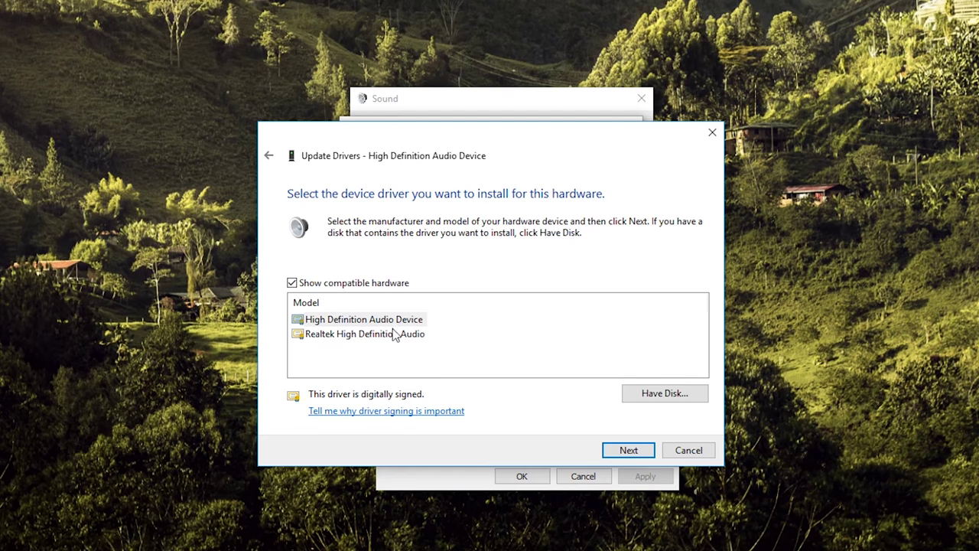
{"action": "left_click", "coordinate": [360, 324]}
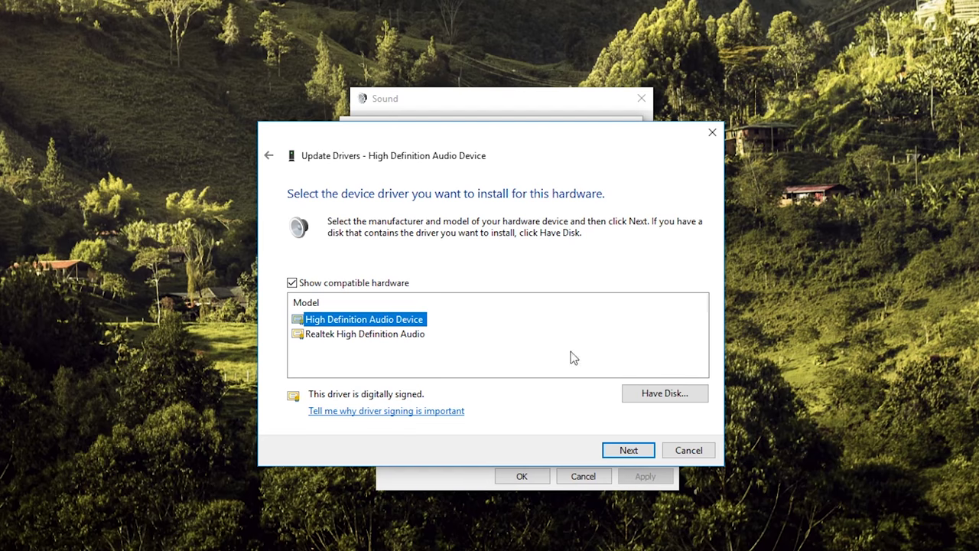
{"action": "left_click", "coordinate": [629, 452]}
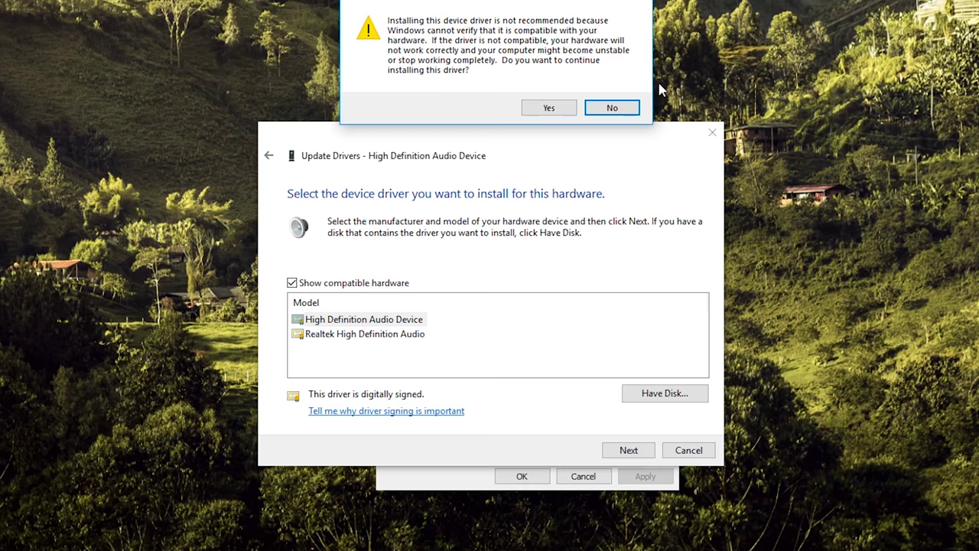
{"action": "left_click", "coordinate": [618, 110]}
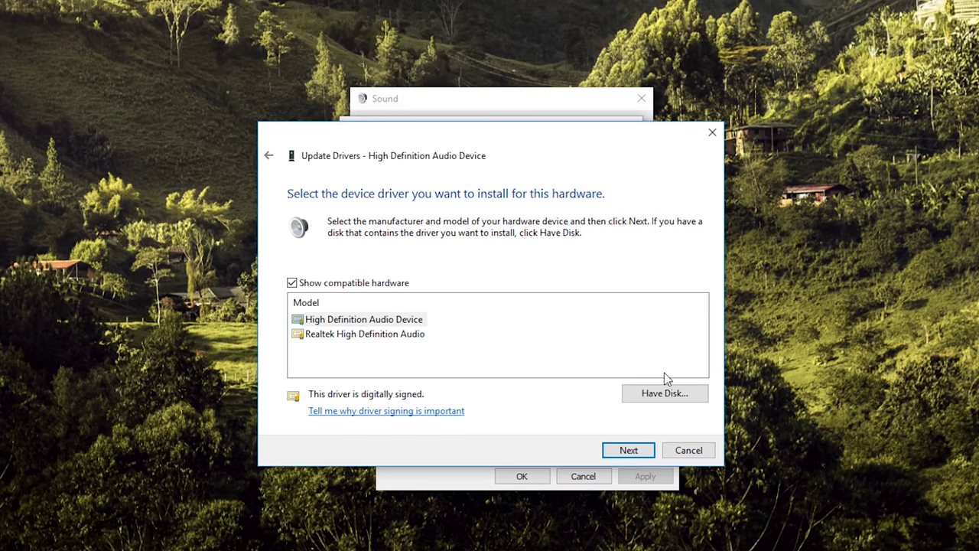
{"action": "left_click", "coordinate": [688, 450]}
{"action": "left_click", "coordinate": [631, 130]}
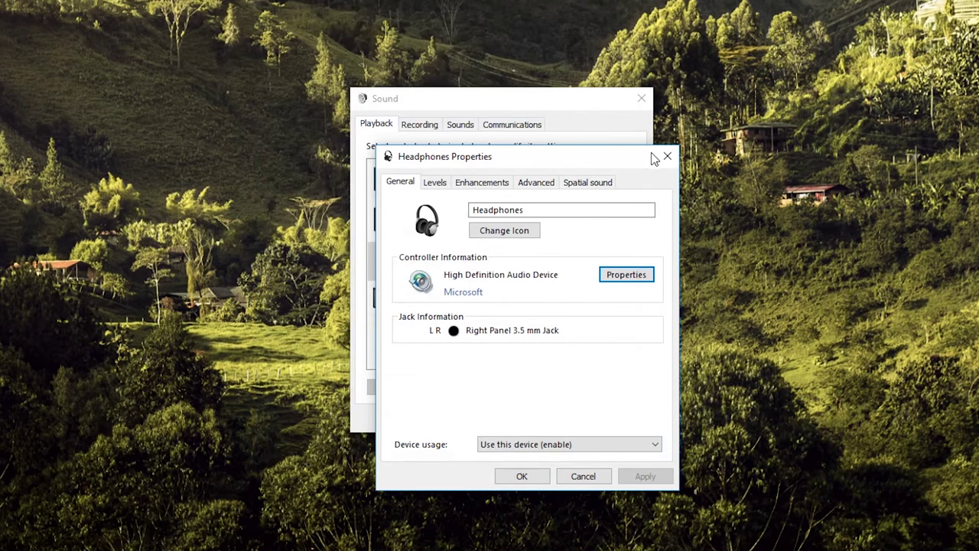
Reopen Headphones Properties on the Enhancements tab, with Bass Boost still checked.
{"action": "left_click", "coordinate": [668, 155]}
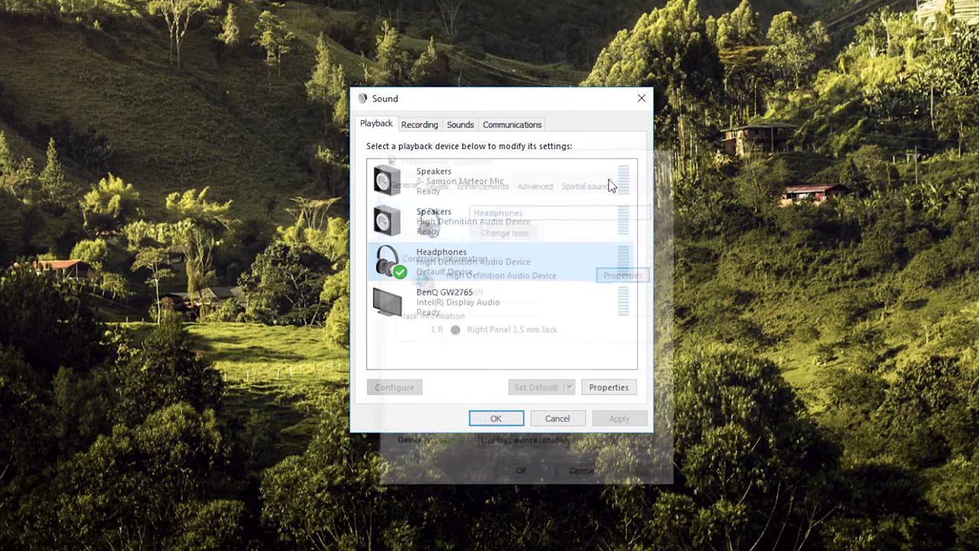
{"action": "right_click", "coordinate": [457, 261]}
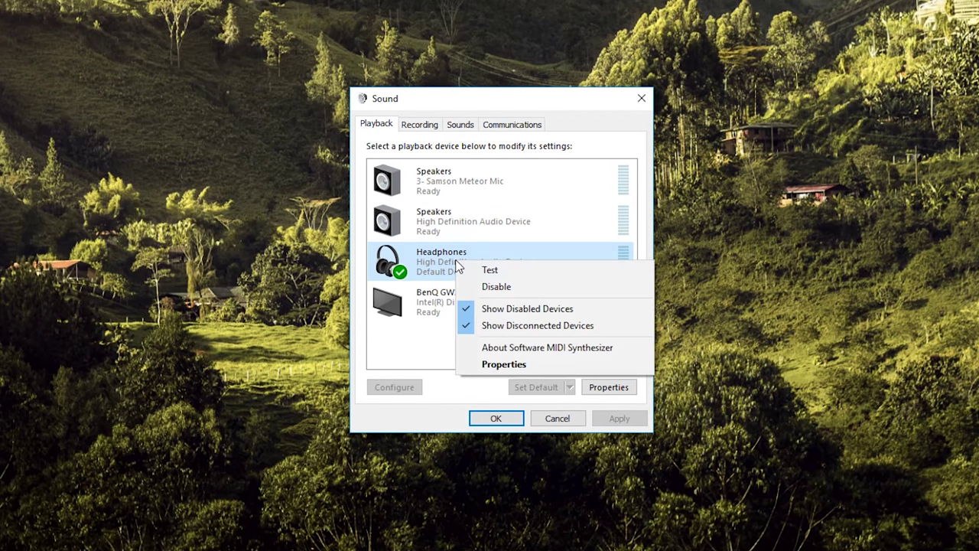
{"action": "left_click", "coordinate": [504, 364]}
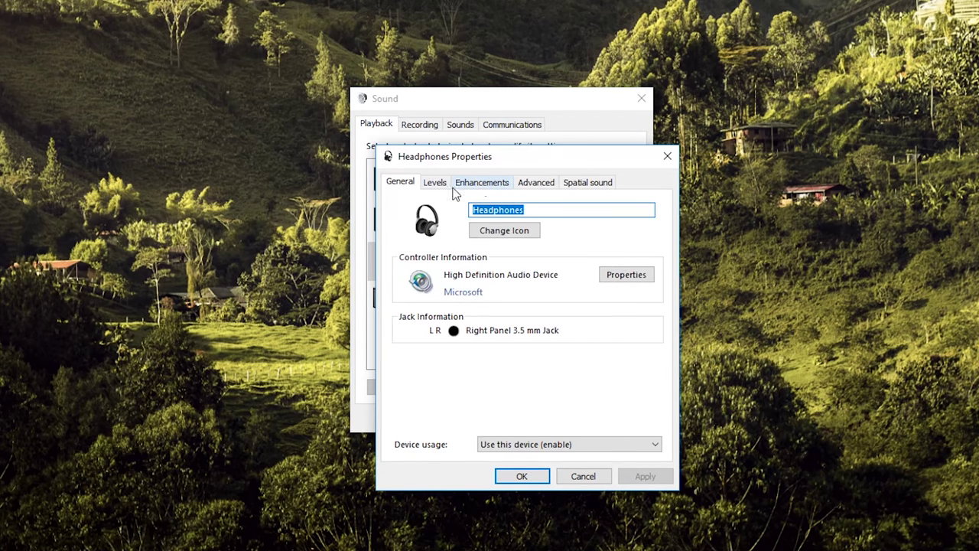
{"action": "left_click", "coordinate": [482, 187]}
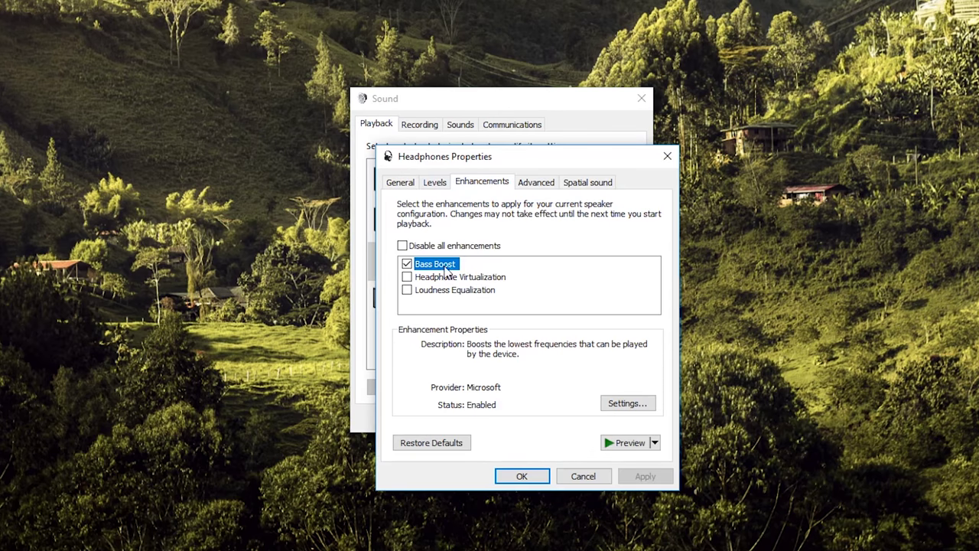